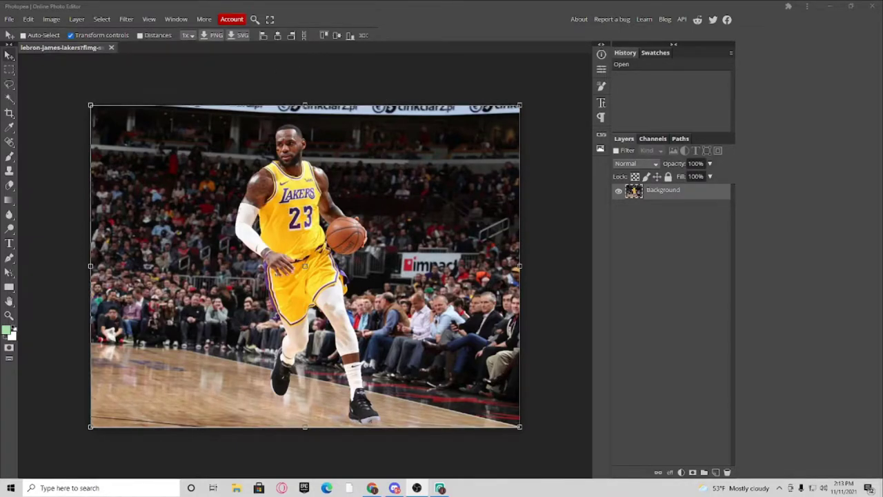
Duplicate the Background layer and open the Liquify filter on the original Background layer
right_click(669, 199)
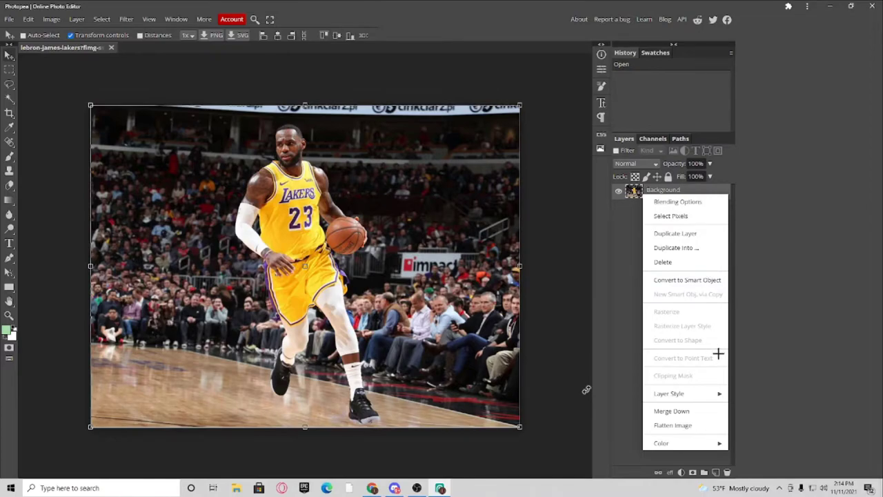
left_click(687, 234)
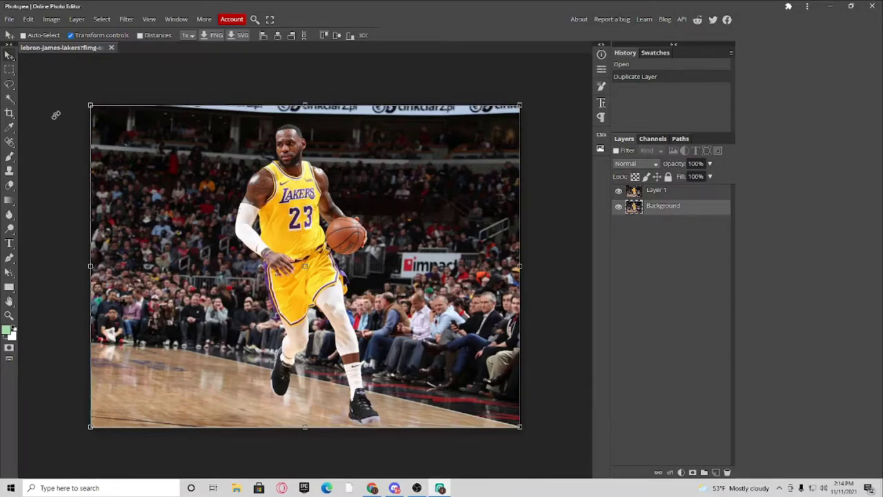
left_click(126, 20)
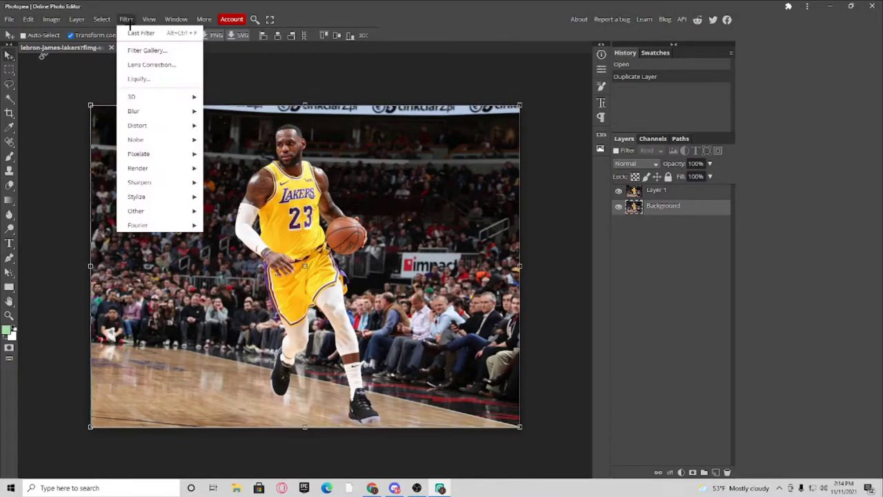
left_click(166, 81)
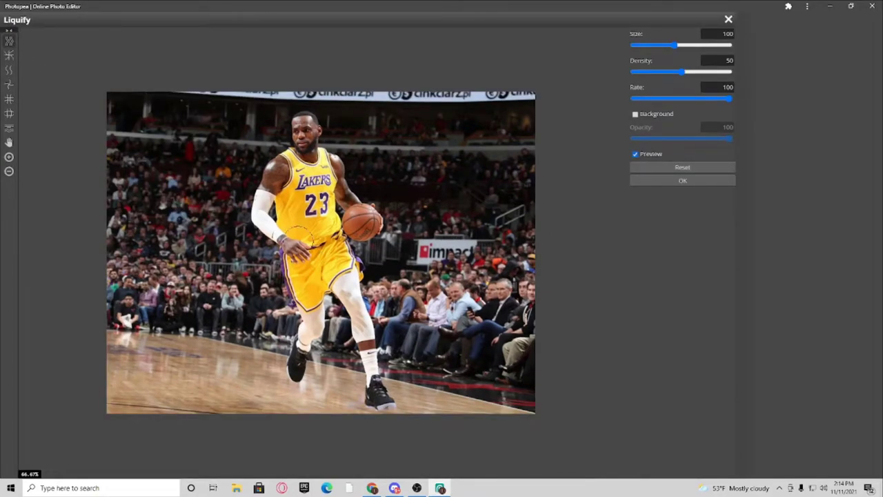
Smear the player and crowd outward to both sides across the whole image at size 100, density 50, rate 100, and apply Liquify
mouse_move(304, 162)
left_mouse_down()
mouse_move(150, 158)
mouse_move(66, 193)
left_mouse_up()
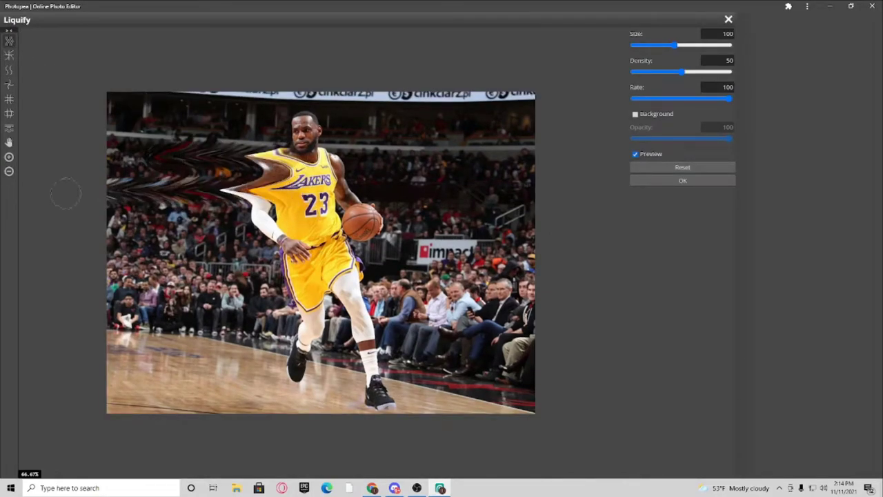
left_click_drag(303, 231, 33, 236)
left_click_drag(238, 217, 83, 212)
left_click_drag(366, 263, 88, 302)
left_click_drag(317, 300, 26, 312)
left_click_drag(313, 334, 130, 350)
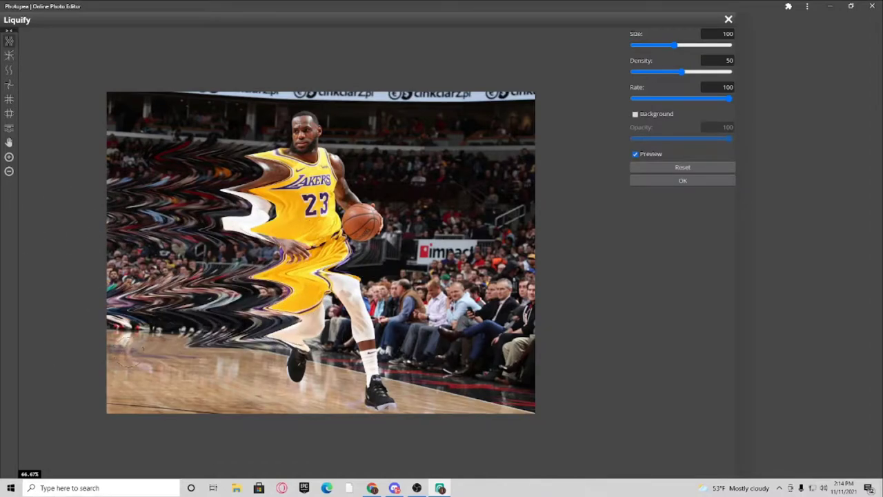
left_click_drag(302, 360, 85, 377)
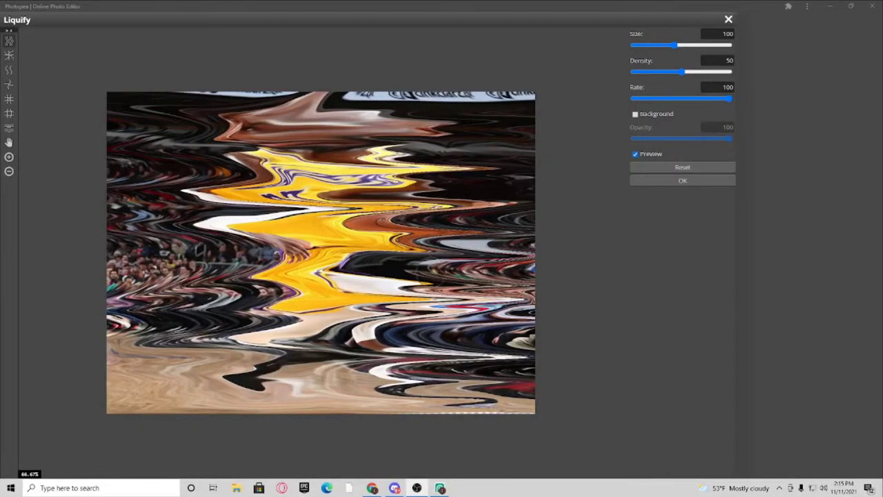
left_click(684, 181)
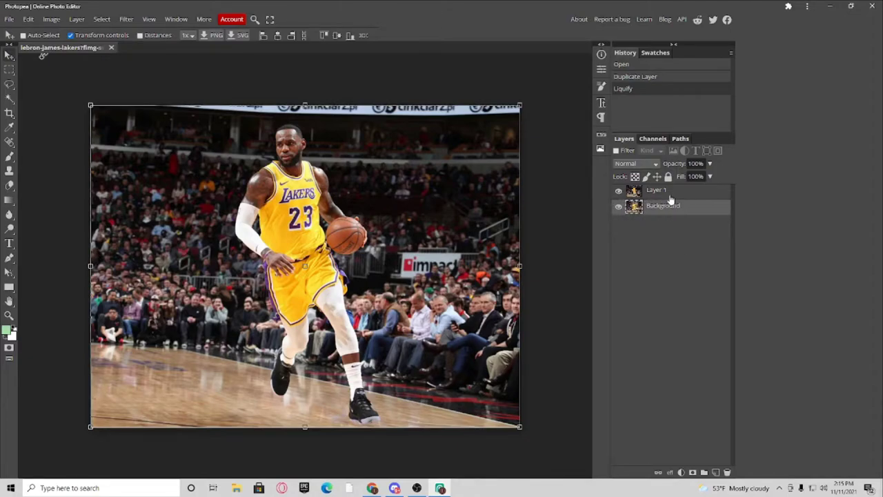
Add a raster mask to the Background layer and another to Layer 1
left_click(692, 472)
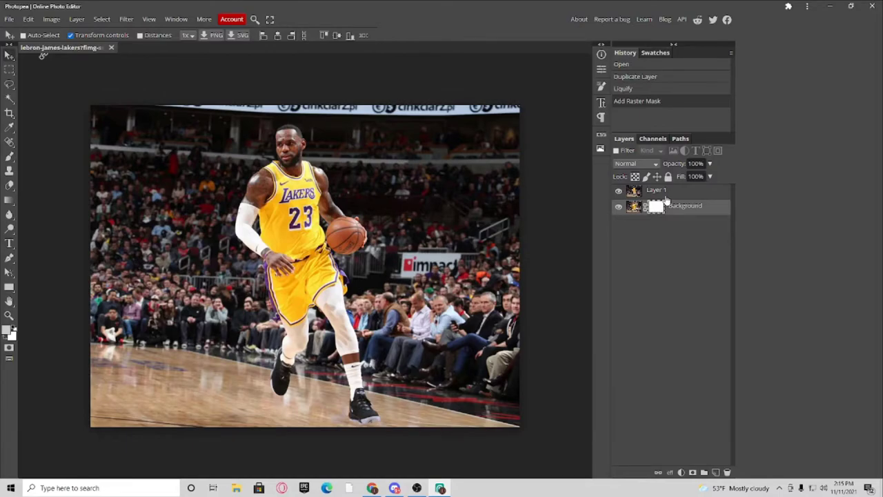
left_click(658, 191)
left_click(692, 472)
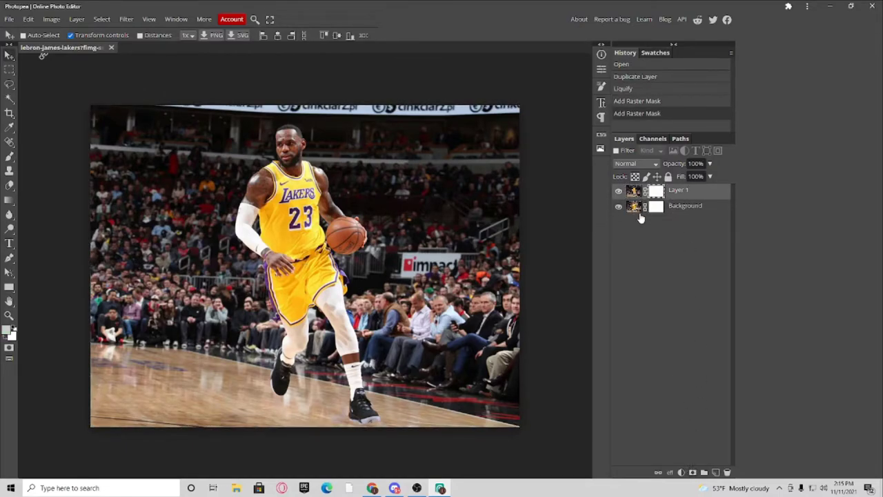
left_click(681, 209)
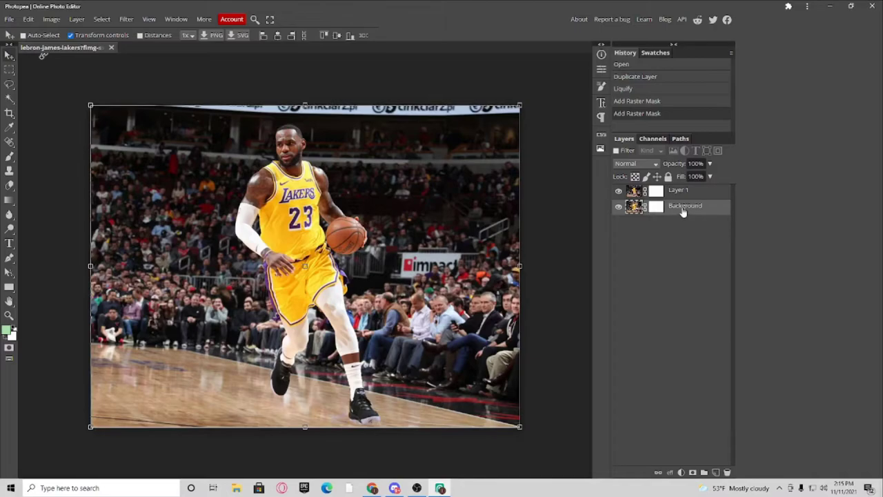
right_click(657, 207)
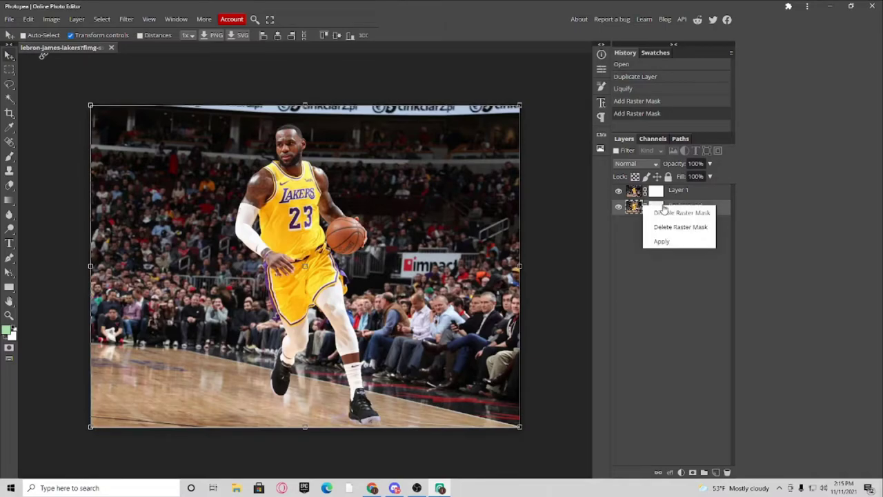
left_click(760, 208)
left_click(659, 208)
right_click(659, 207)
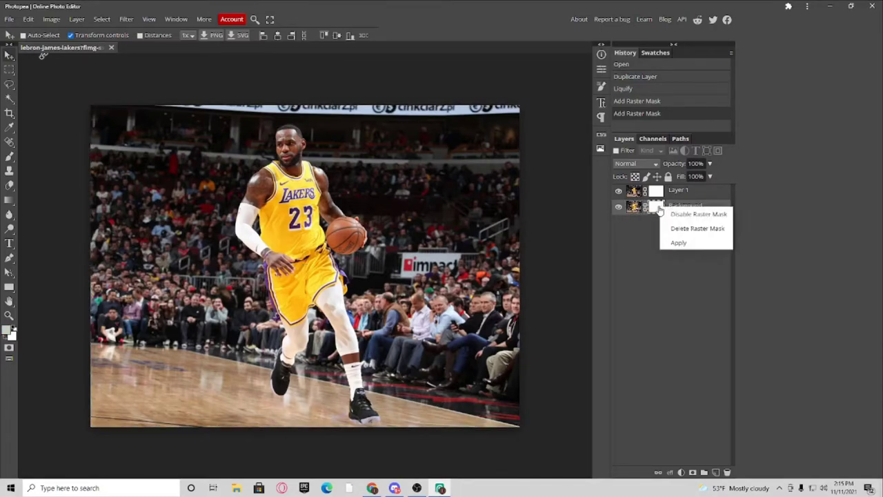
left_click(774, 247)
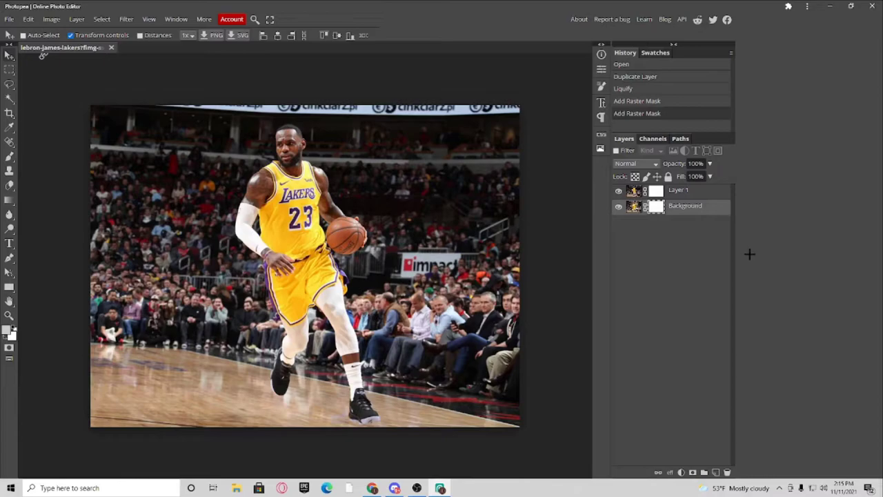
left_click(673, 206)
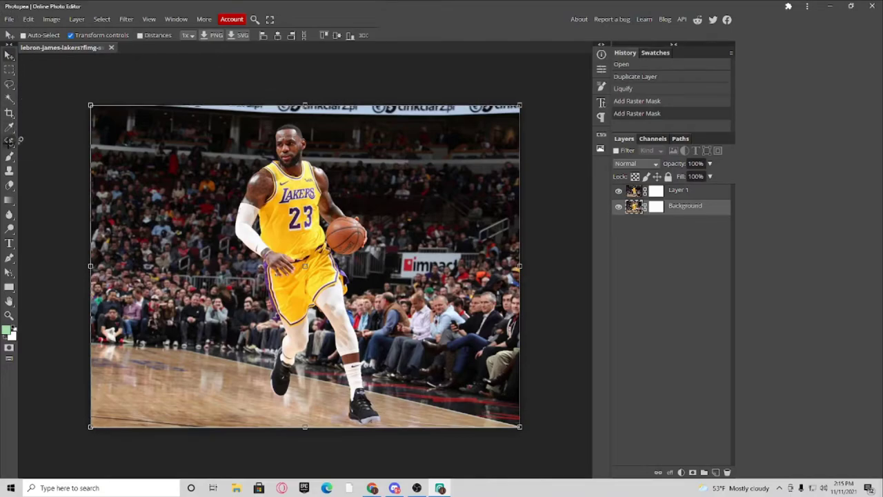
Load the Free_Broken_Glass_Photoshop_Brushes archive from Downloads into the Eraser tool's brush list
left_click(10, 185)
left_click(83, 35)
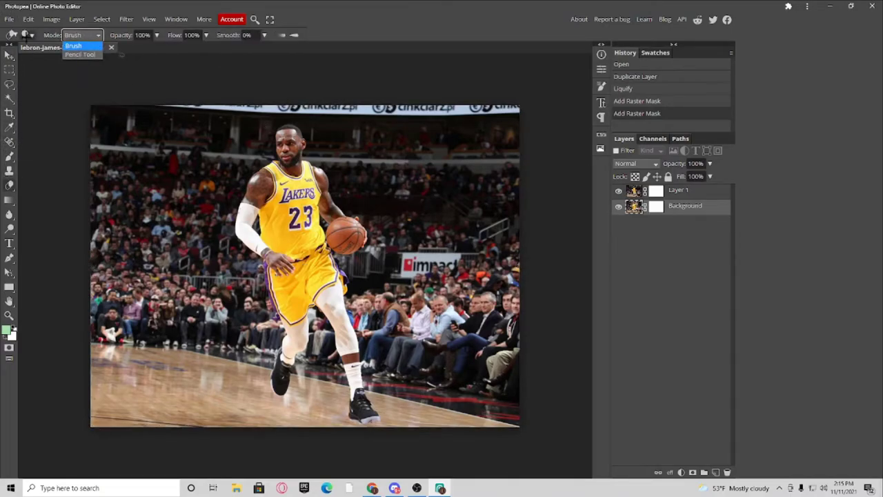
left_click(25, 35)
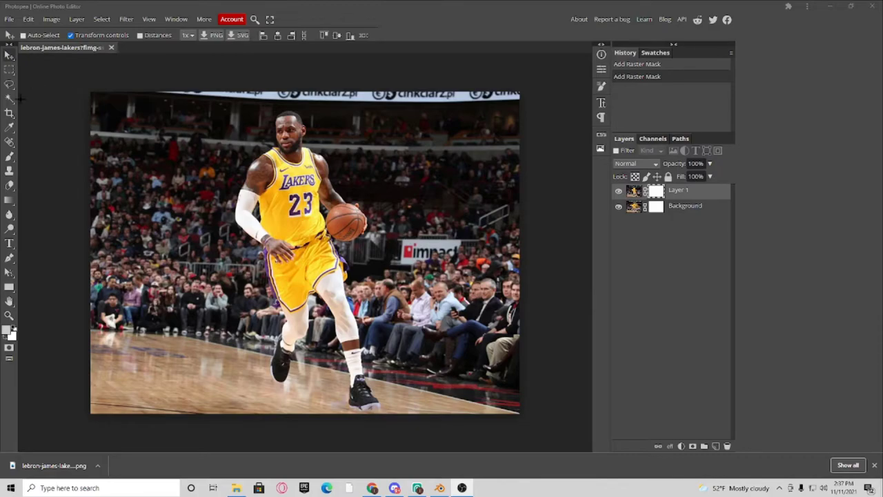
left_click(10, 184)
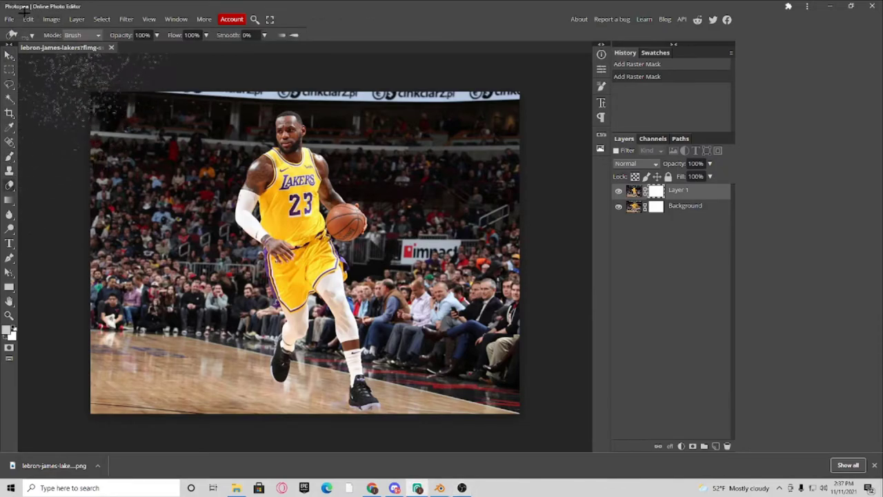
left_click(28, 35)
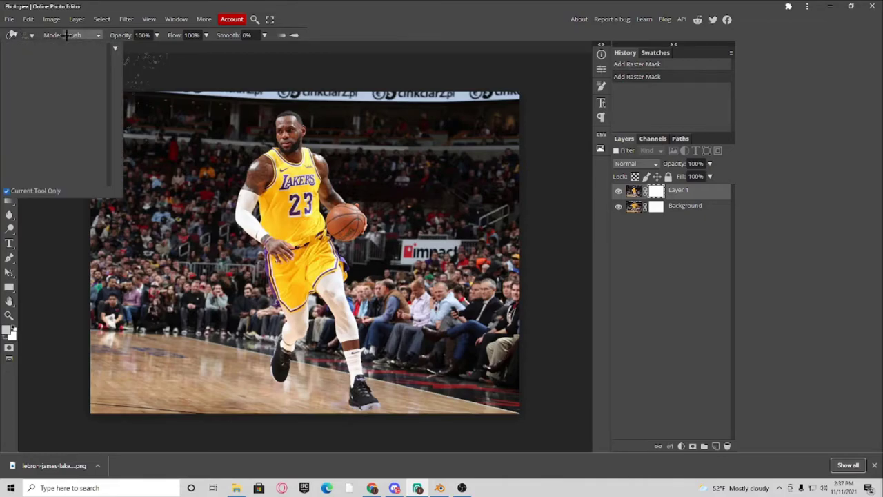
left_click(115, 48)
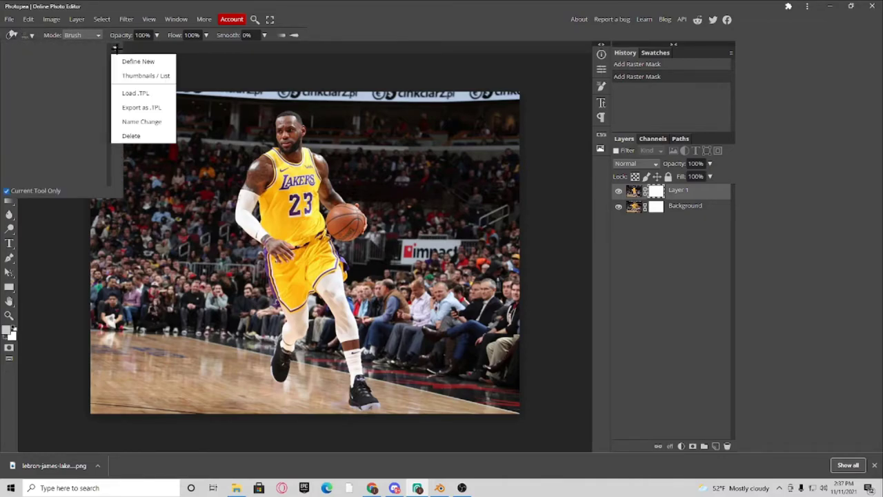
left_click(132, 93)
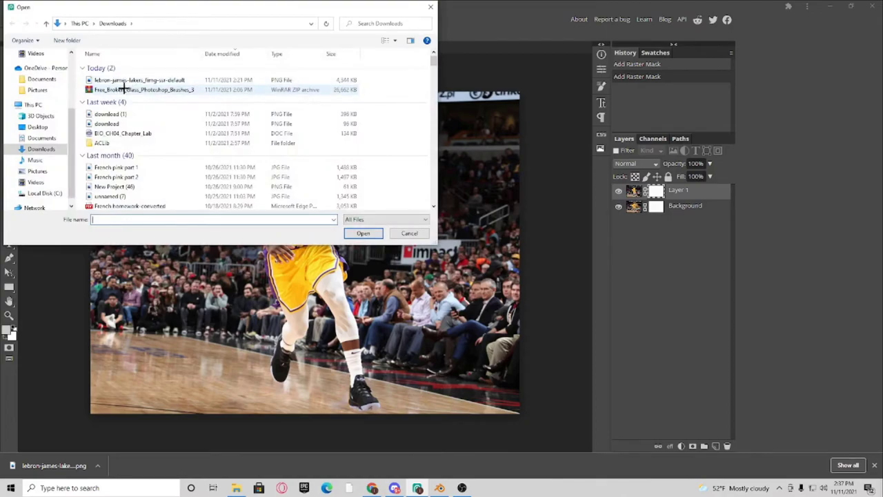
double_click(125, 89)
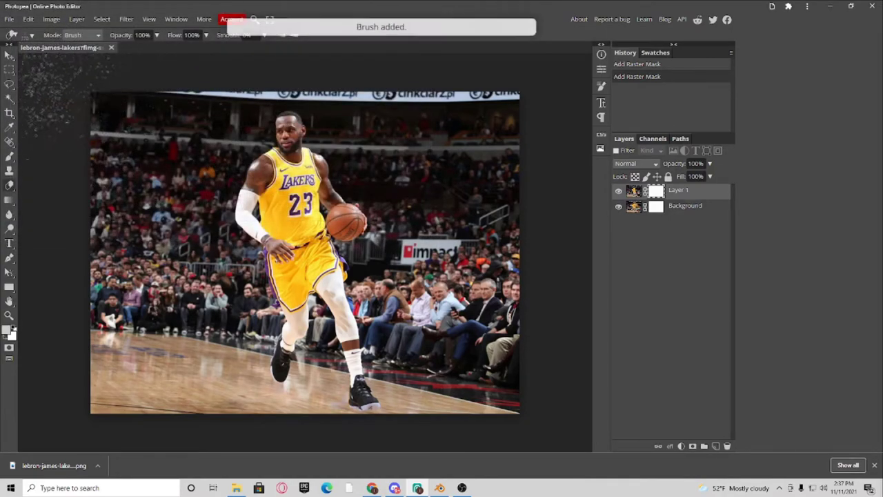
Choose one of the newly loaded 2500 px shattered-particle brushes for the Eraser and reduce its size
left_click(31, 35)
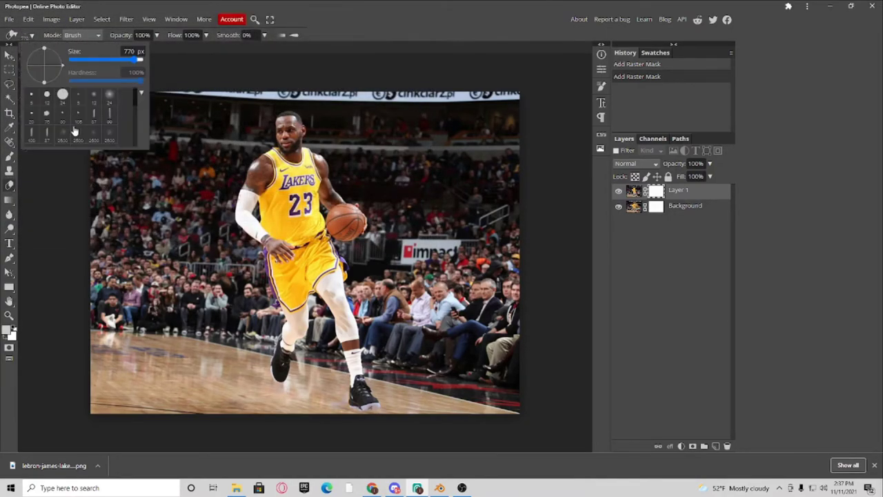
scroll(76, 128, "down", 5)
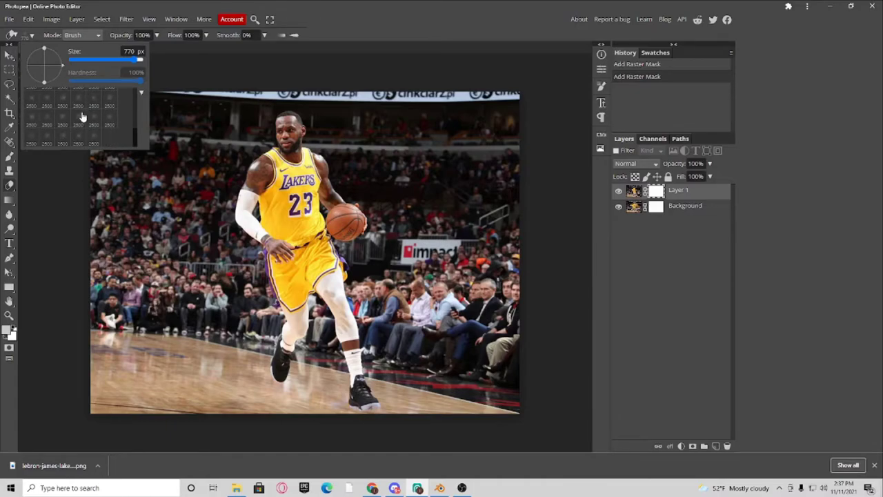
left_click(78, 117)
left_click_drag(134, 60, 130, 60)
Erase scattered particles from the Layer 1 image around the player, over his body and legs, and across the crowd on both sides
left_click(687, 196)
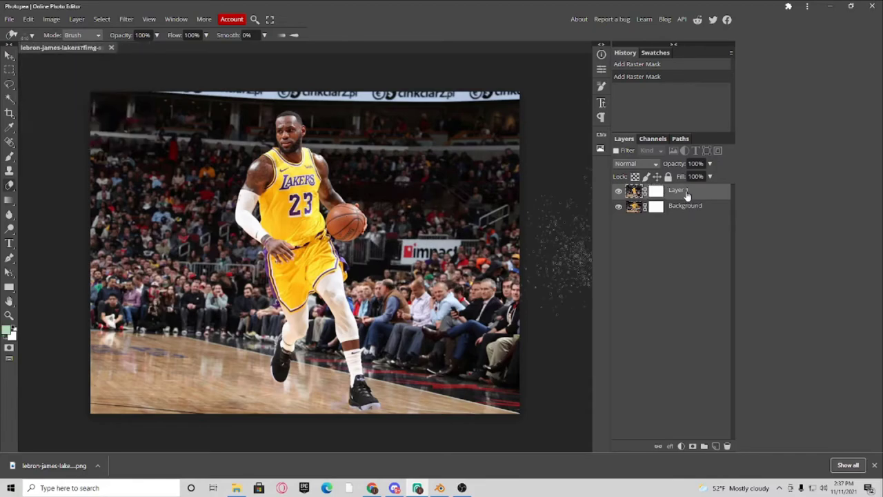
left_click(195, 206)
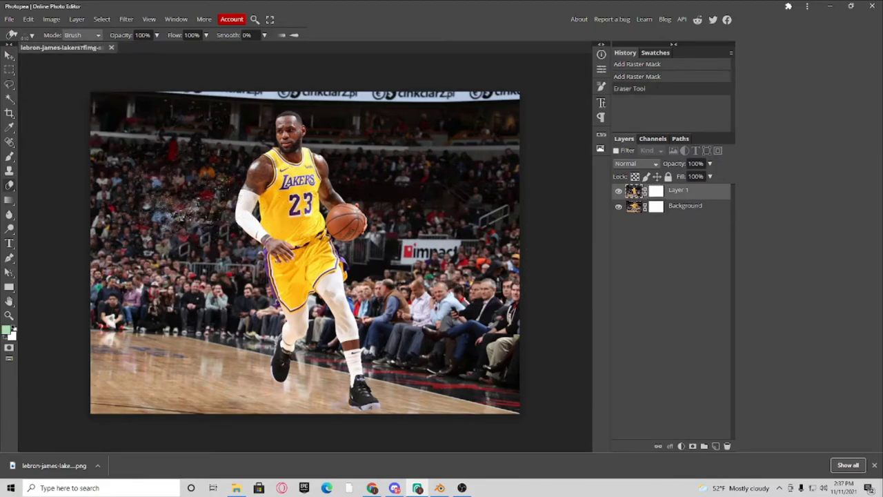
left_click(177, 352)
left_click(229, 308)
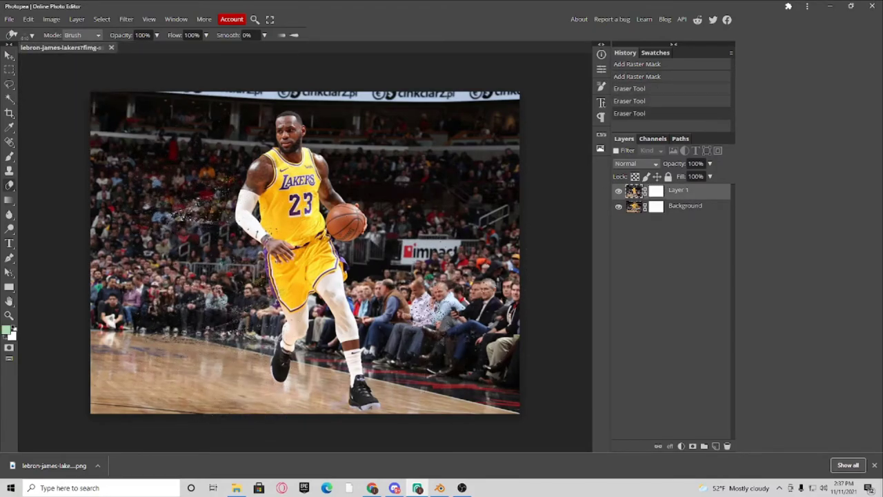
left_click(427, 290)
left_click(385, 174)
left_click(295, 143)
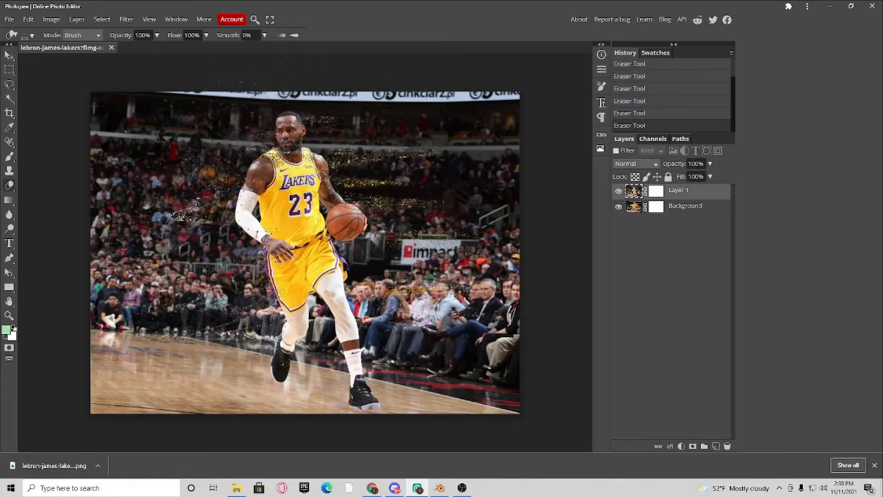
left_click(406, 309)
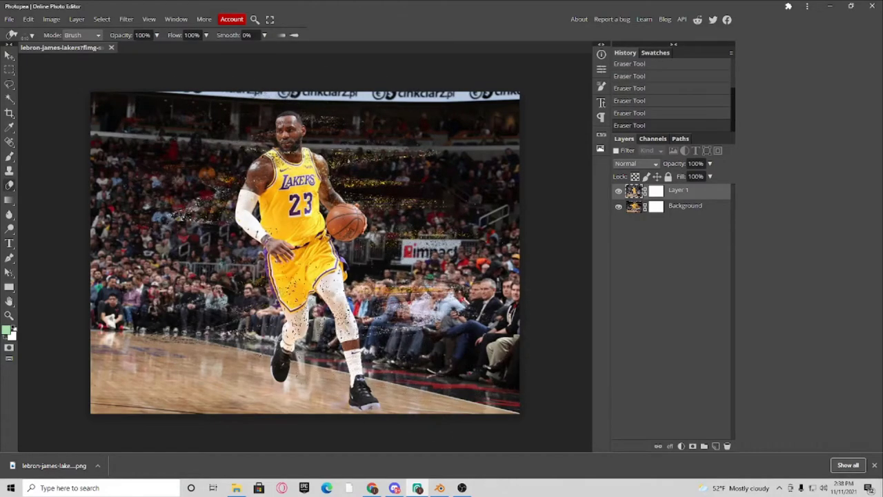
left_click(321, 310)
left_click(300, 295)
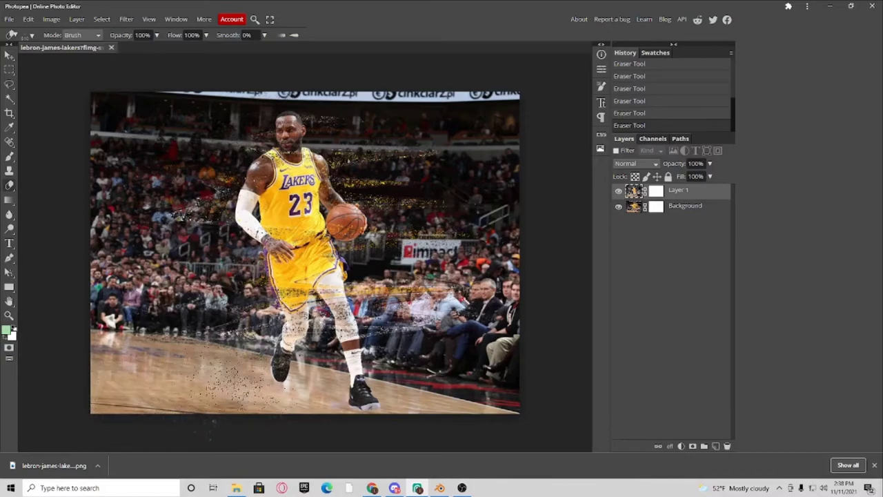
mouse_move(476, 304)
left_mouse_down()
mouse_move(462, 193)
mouse_move(424, 134)
mouse_move(197, 227)
mouse_move(111, 166)
left_mouse_up()
left_click(164, 189)
left_click(476, 351)
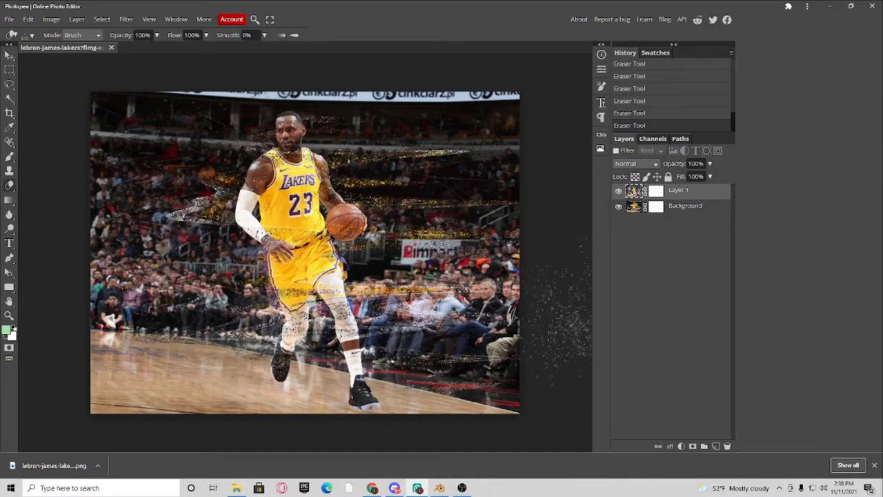
Switch to the browser, bring the purple galaxy picture into the document as a new top layer, and confirm its placement
key("alt+Tab")
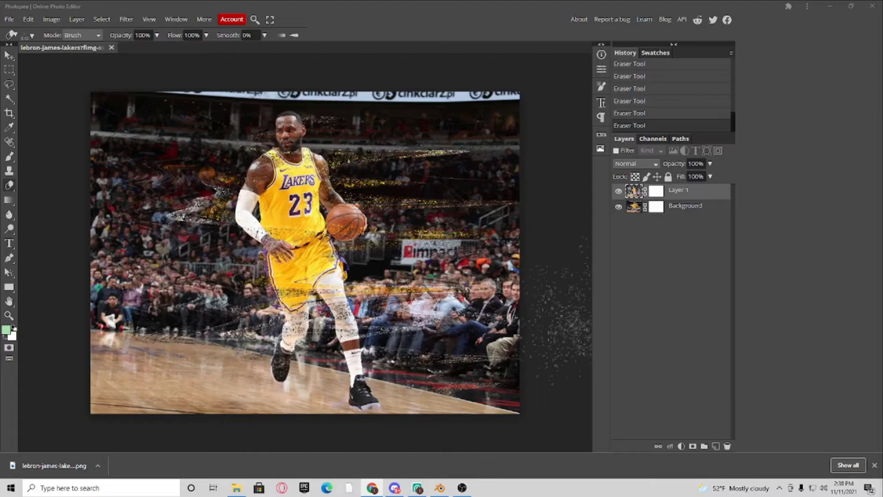
left_click_drag(882, 231, 339, 221)
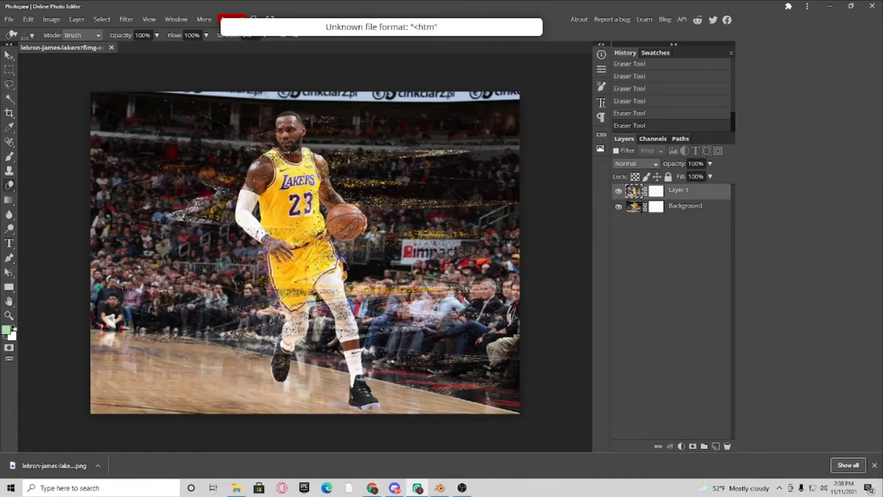
left_click_drag(882, 231, 338, 215)
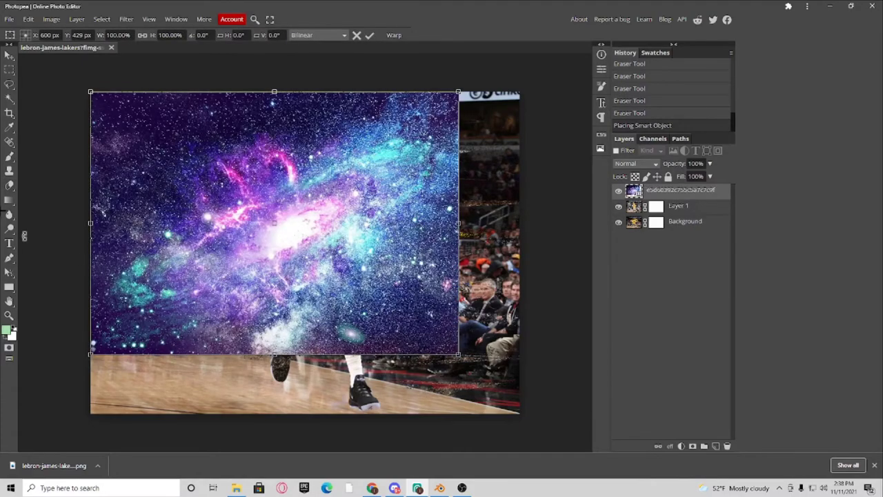
left_click(8, 54)
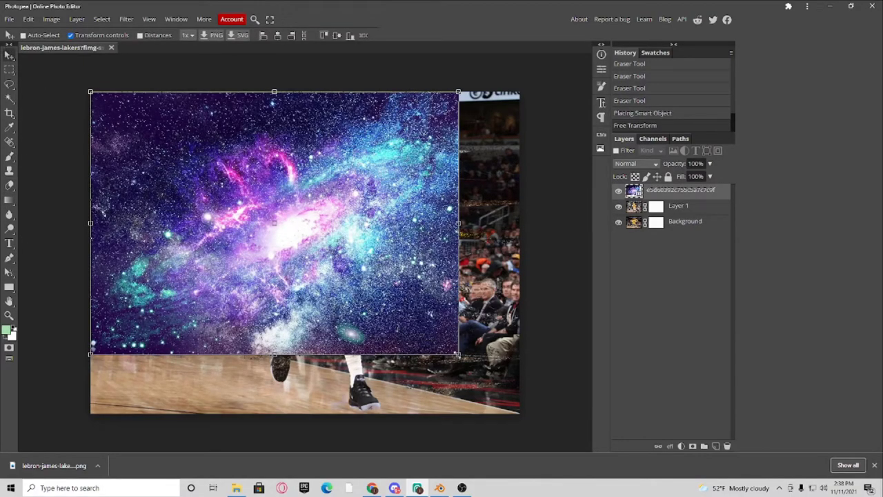
Stretch the galaxy image to cover the whole canvas and move its layer between Layer 1 and the Background
left_click_drag(458, 355, 519, 398)
left_click_drag(304, 398, 304, 413)
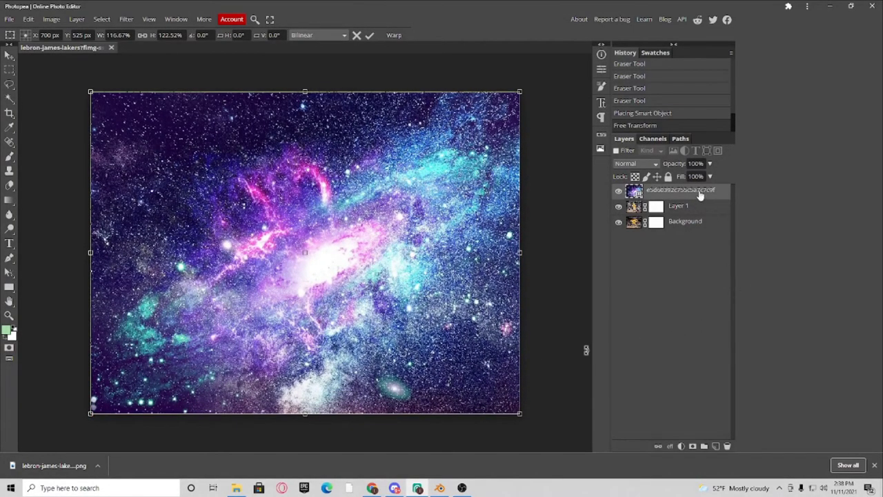
left_click_drag(698, 195, 714, 224)
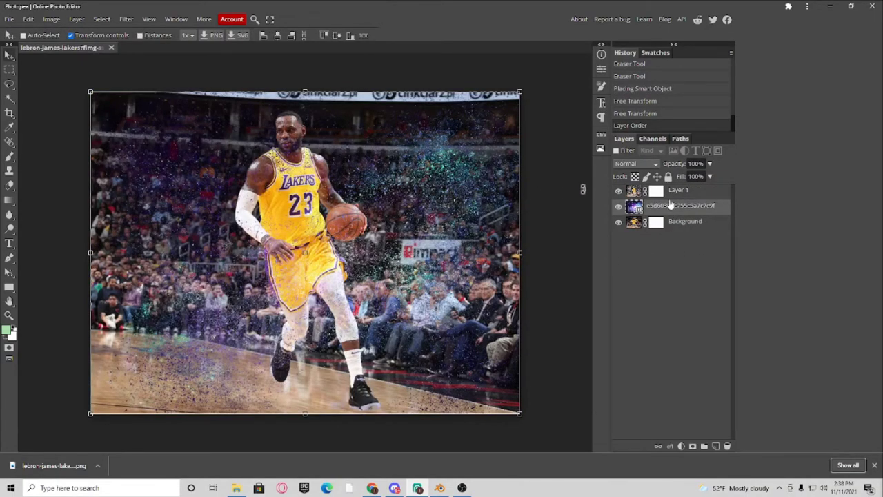
right_click(669, 204)
left_click(616, 201)
left_click_drag(246, 143, 231, 143)
left_click(355, 89)
left_click_drag(671, 205, 681, 220)
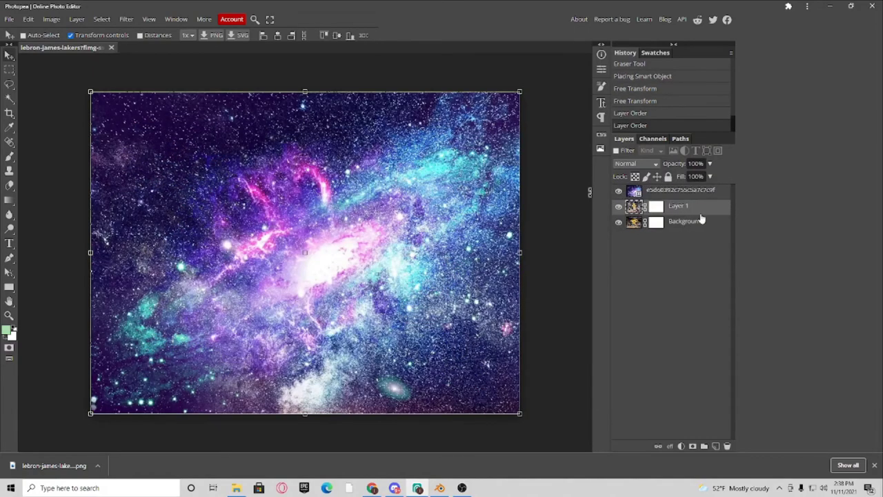
right_click(683, 192)
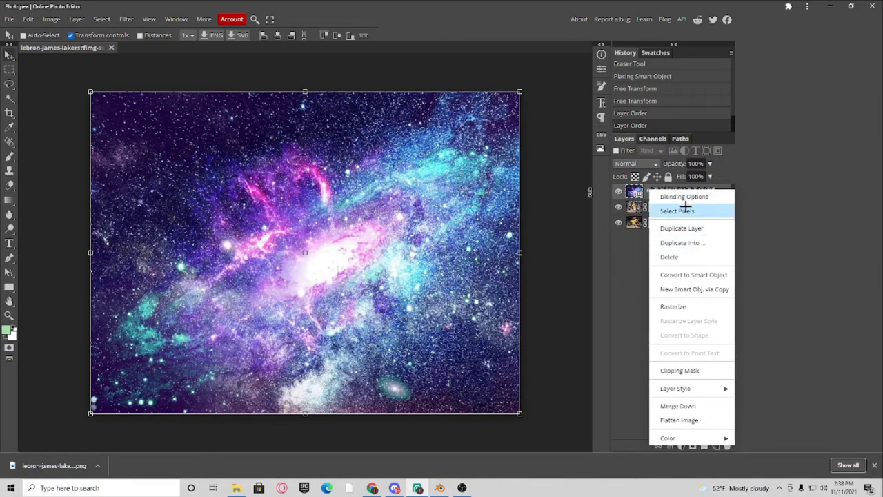
left_click(665, 194)
left_click_drag(237, 147, 207, 145)
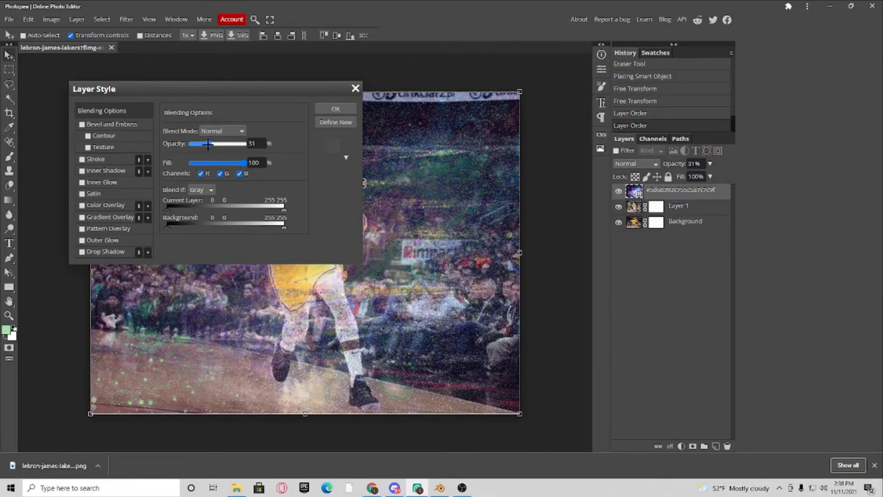
mouse_move(684, 193)
left_mouse_down()
mouse_move(685, 224)
mouse_move(678, 194)
mouse_move(672, 226)
mouse_move(671, 204)
left_mouse_up()
left_click(355, 89)
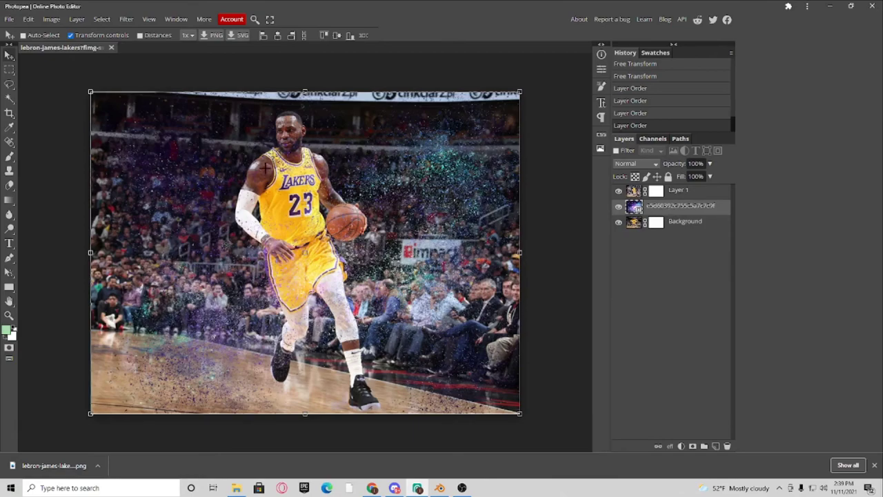
Lower the galaxy layer's opacity to 69% in its blending options and apply the change
right_click(658, 211)
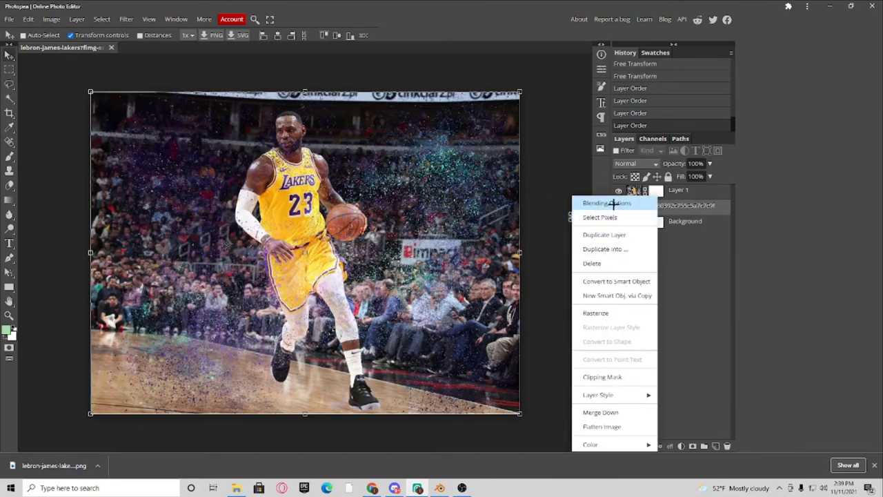
left_click(614, 201)
left_click_drag(245, 143, 226, 144)
left_click(334, 109)
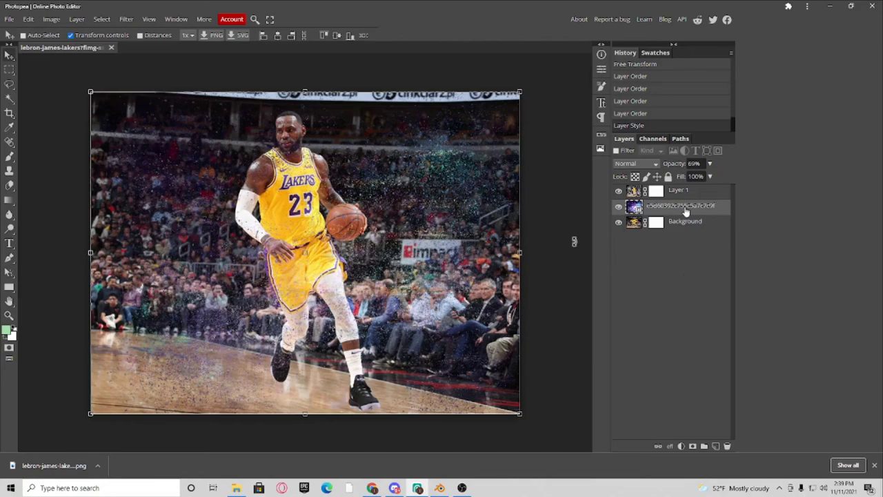
key("alt+Tab")
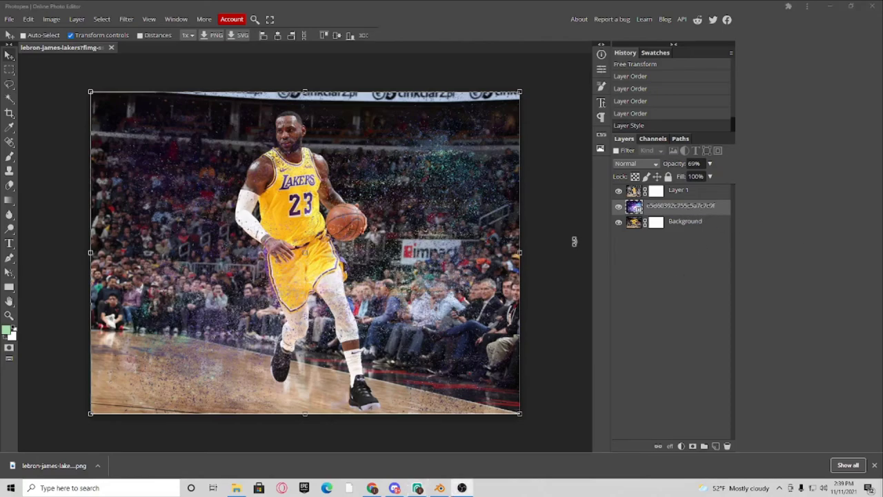